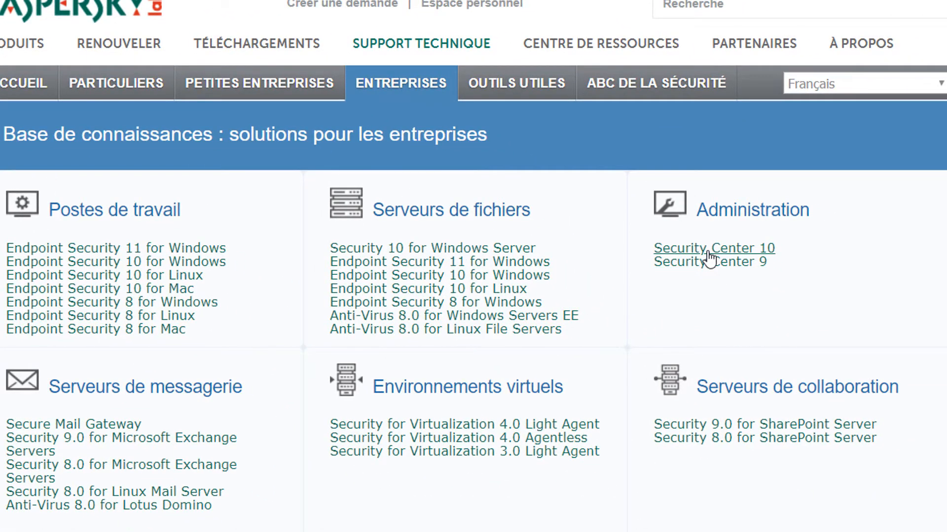
Step: Open the Kaspersky Security Center 10 product downloads and locate the full Windows version, ksc_10sp3_10.5.1781_full_fr.exe
{"action": "left_click", "coordinate": [708, 251]}
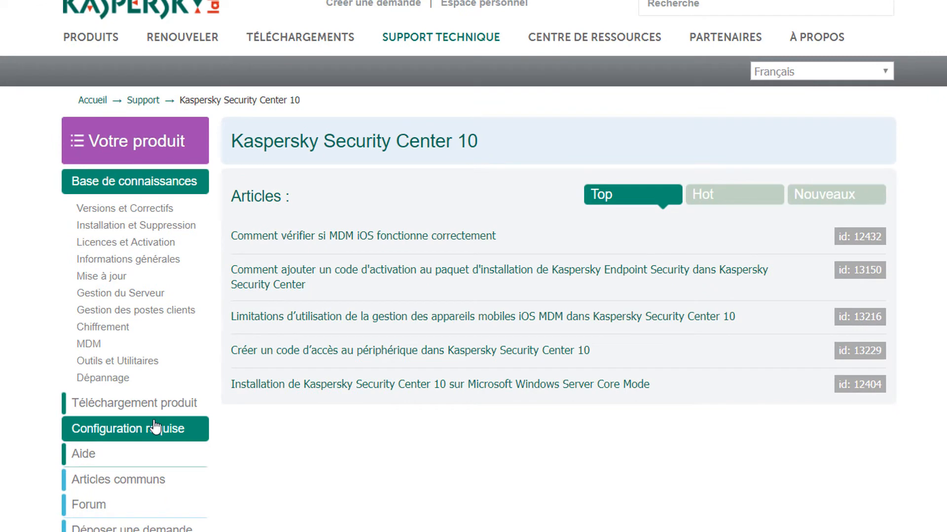
{"action": "left_click", "coordinate": [151, 405]}
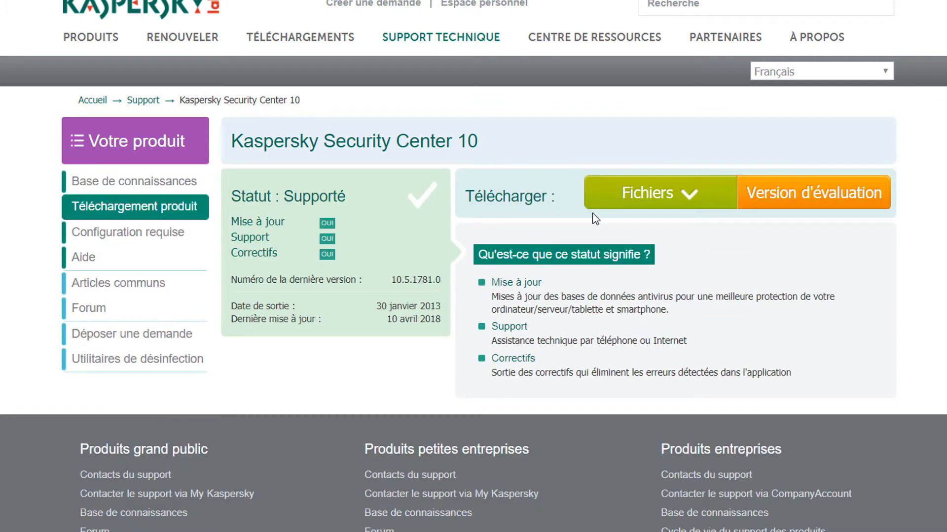
{"action": "left_click", "coordinate": [699, 198]}
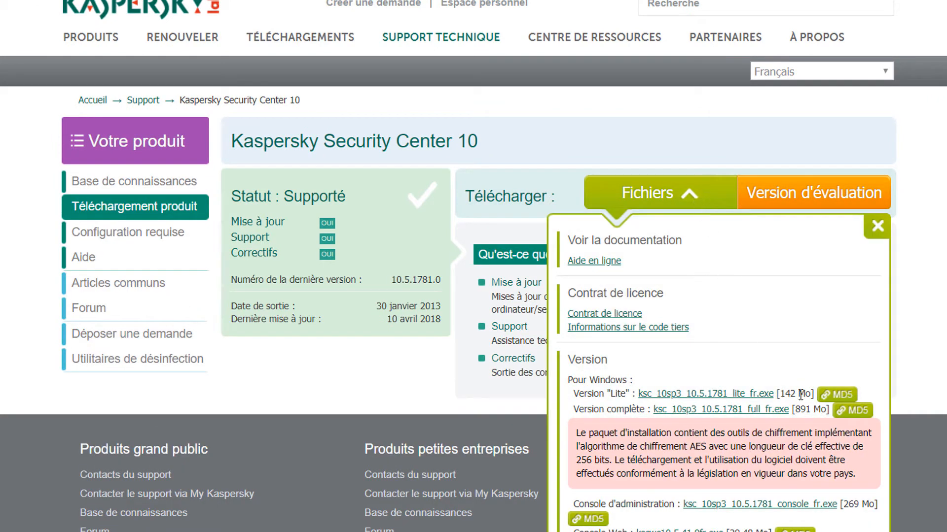
{"action": "left_click_drag", "start_coordinate": [573, 409], "coordinate": [837, 416]}
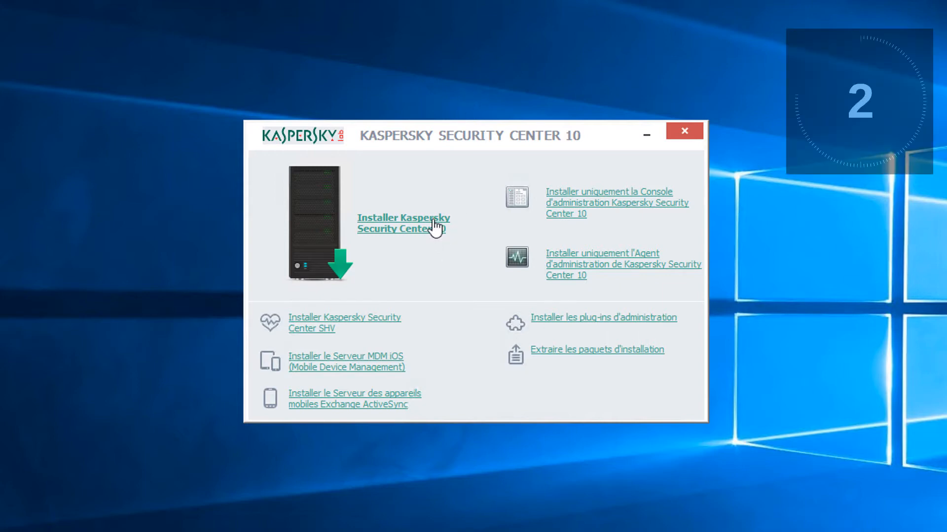
Step: Launch the full Kaspersky Security Center 10 installation and accept both the end-user licence agreement and the privacy policy
{"action": "left_click", "coordinate": [387, 234]}
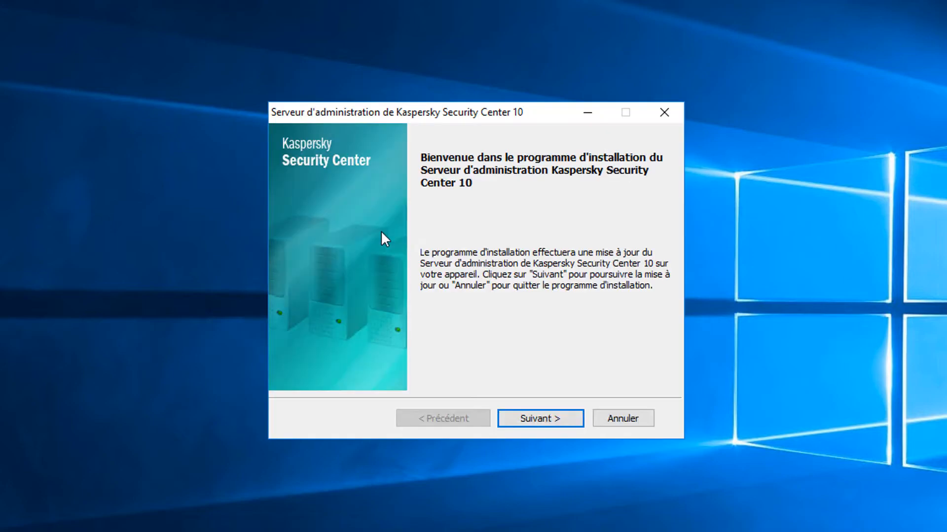
{"action": "left_click", "coordinate": [555, 422]}
{"action": "left_click", "coordinate": [482, 350]}
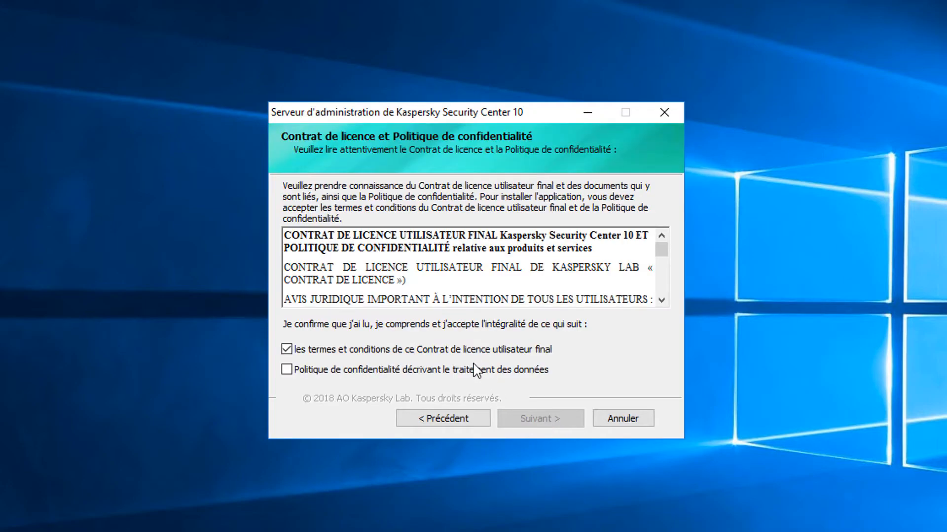
{"action": "left_click", "coordinate": [476, 371]}
{"action": "left_click", "coordinate": [539, 423]}
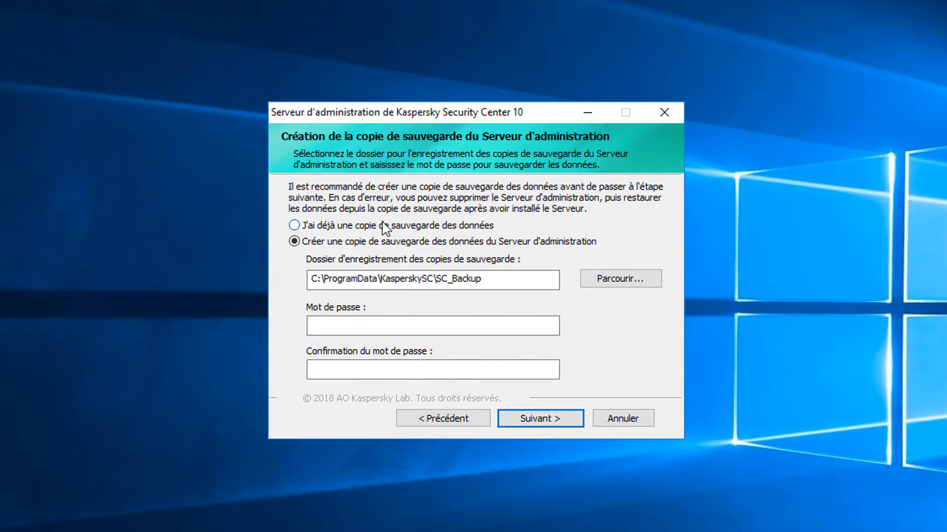
Step: Run the Administration Server upgrade with the option that a data backup already exists, and finish by launching the Administration Console
{"action": "left_click", "coordinate": [384, 227]}
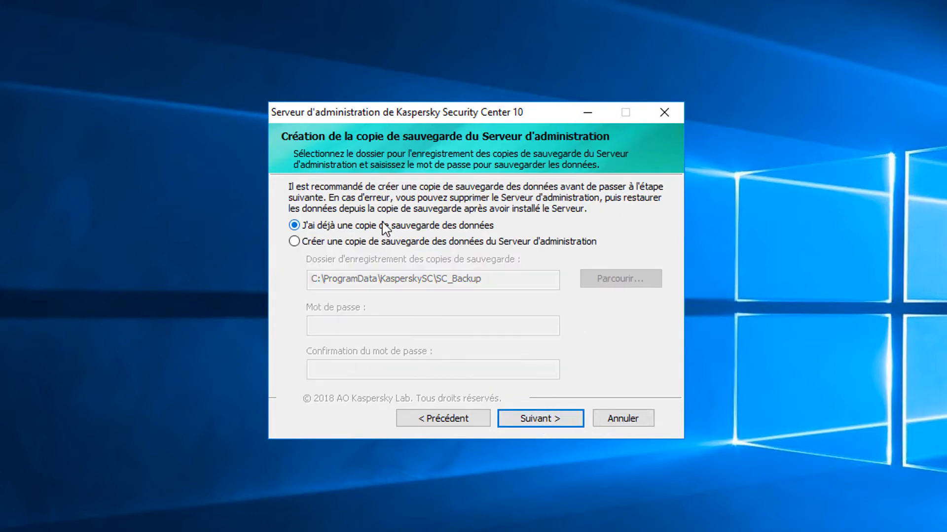
{"action": "left_click", "coordinate": [534, 421]}
{"action": "left_click", "coordinate": [535, 423]}
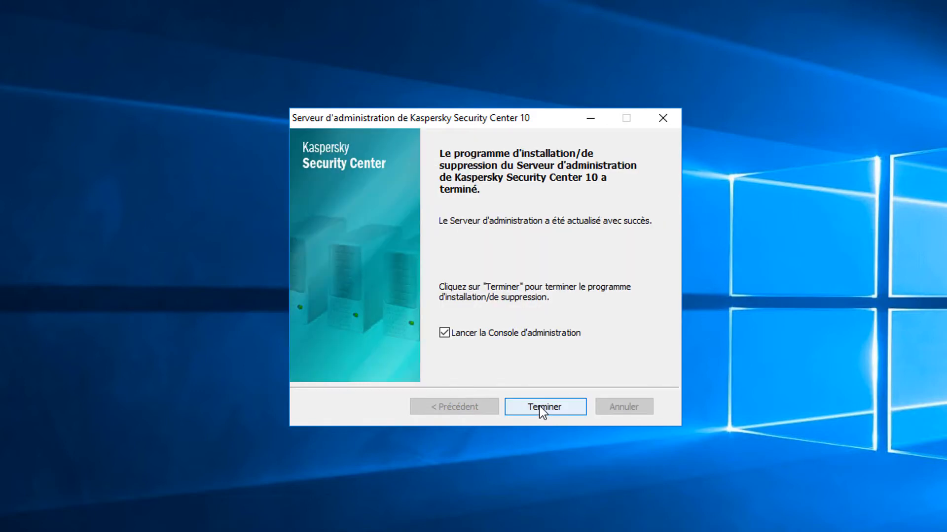
{"action": "left_click", "coordinate": [543, 409]}
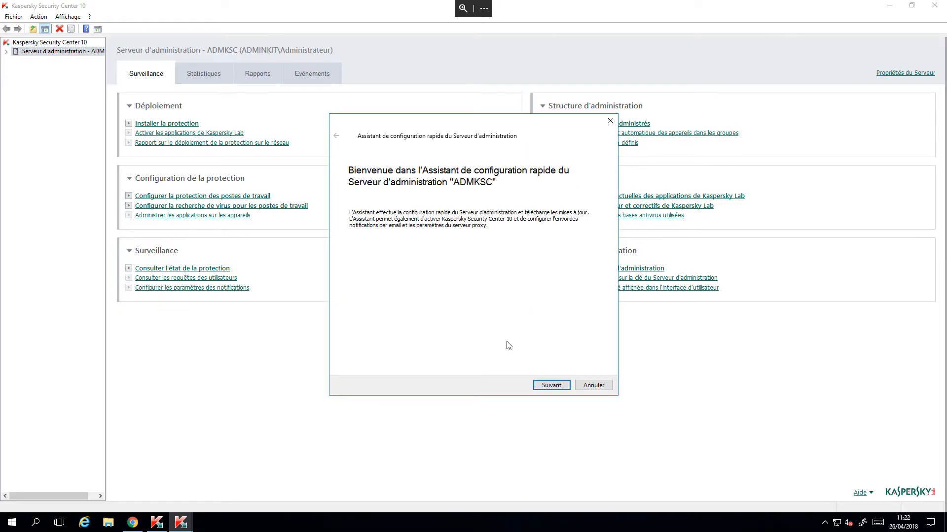
Step: Start the Administration Server quick configuration with mobile device support enabled and postpone the application activation
{"action": "left_click", "coordinate": [540, 387]}
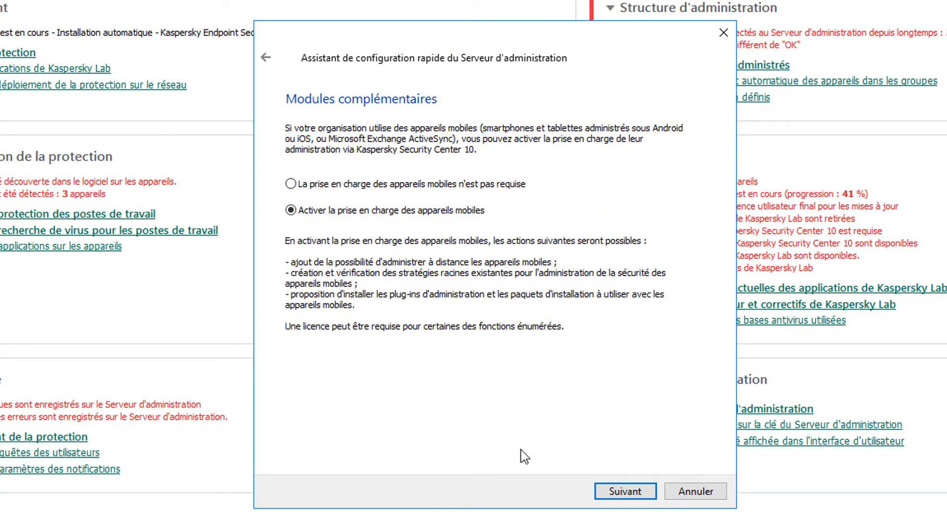
{"action": "left_click", "coordinate": [612, 501]}
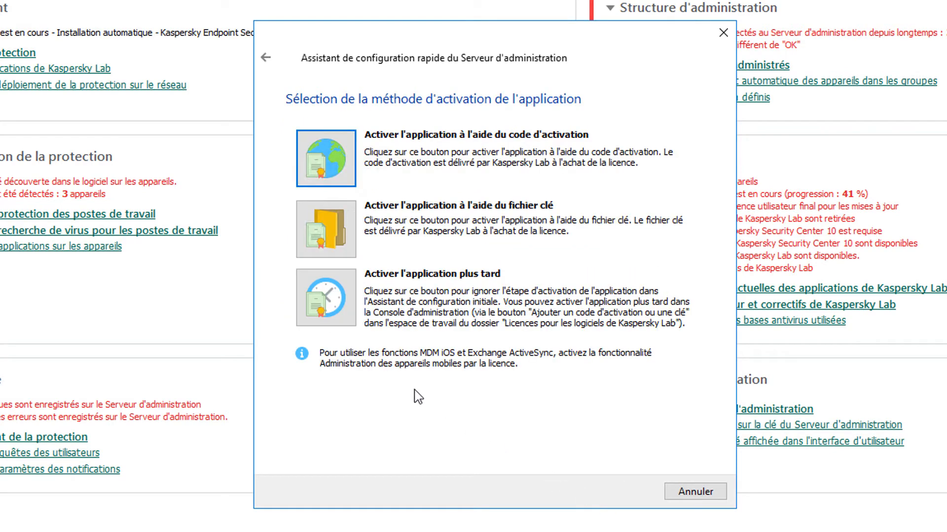
{"action": "left_click", "coordinate": [333, 296]}
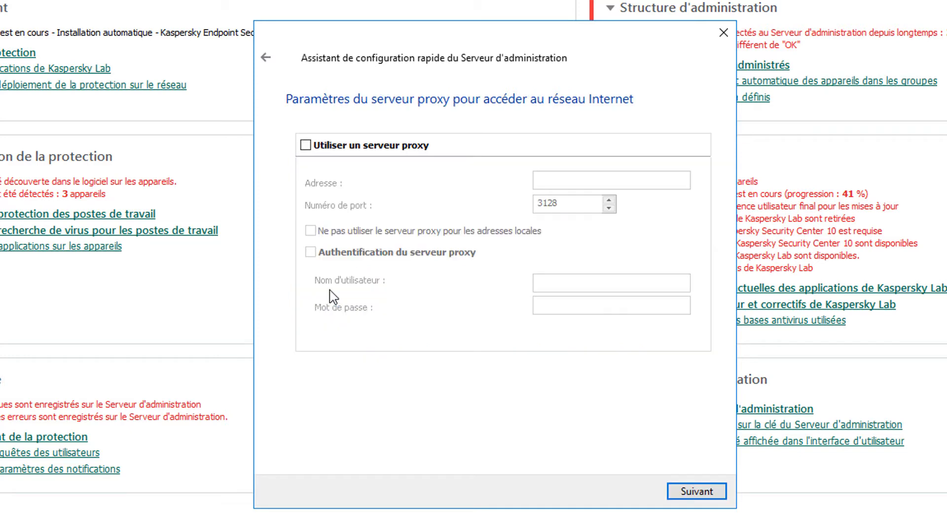
Step: Check the plug-ins and installation packages for updates without using a proxy server, and accept the Kaspersky Security Network terms
{"action": "left_click", "coordinate": [687, 494]}
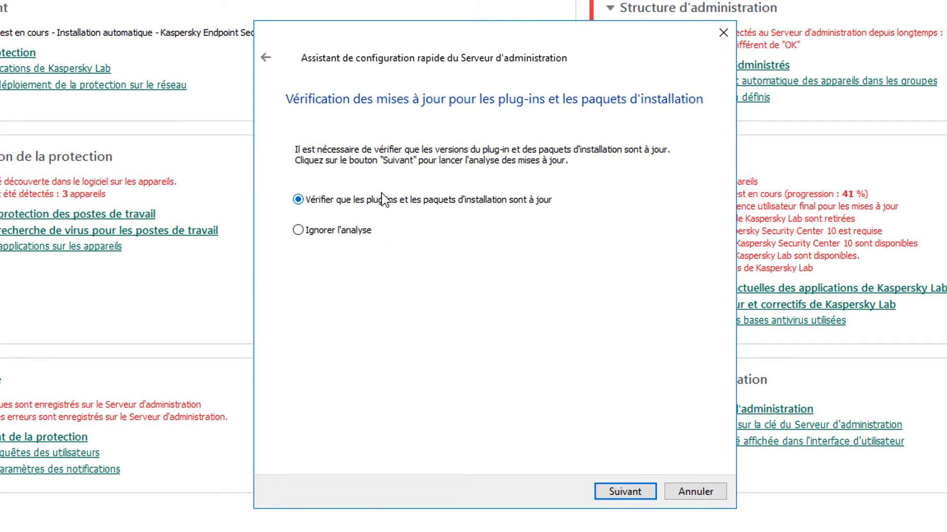
{"action": "left_click", "coordinate": [622, 493]}
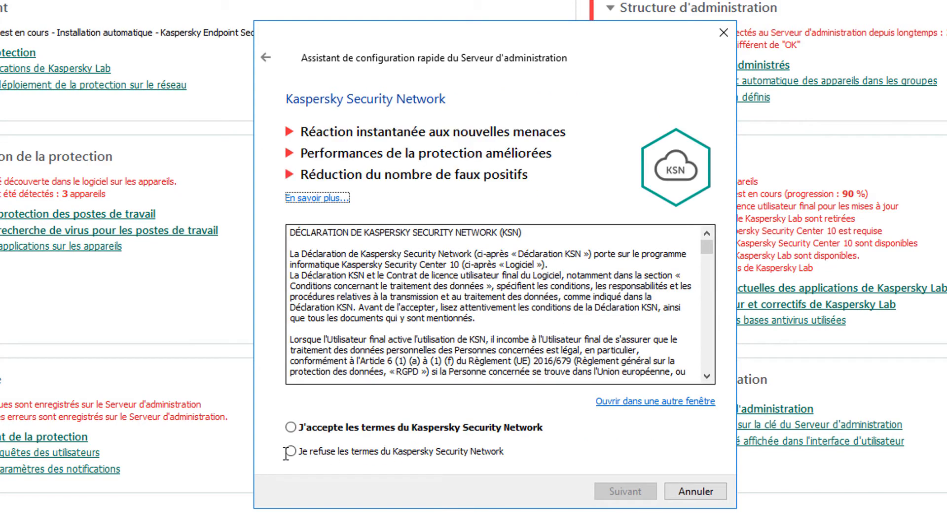
{"action": "left_click", "coordinate": [292, 429]}
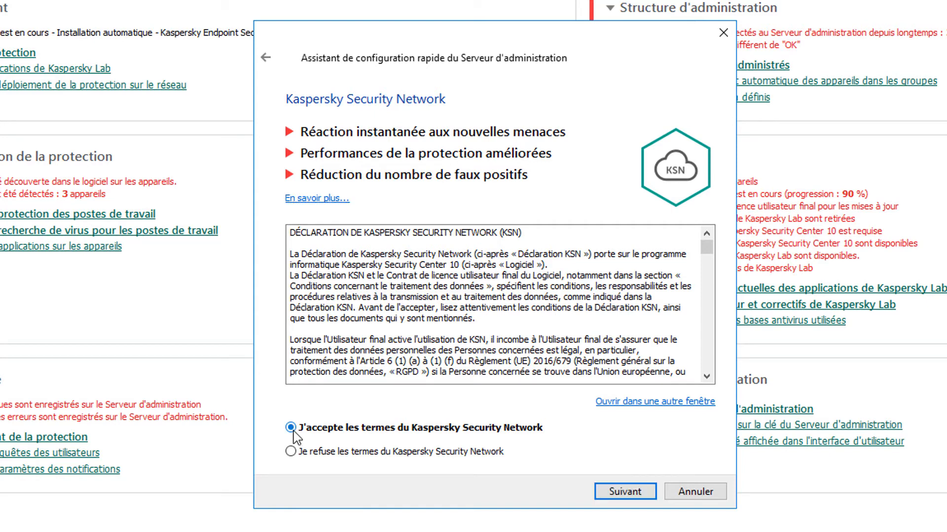
{"action": "left_click", "coordinate": [632, 496]}
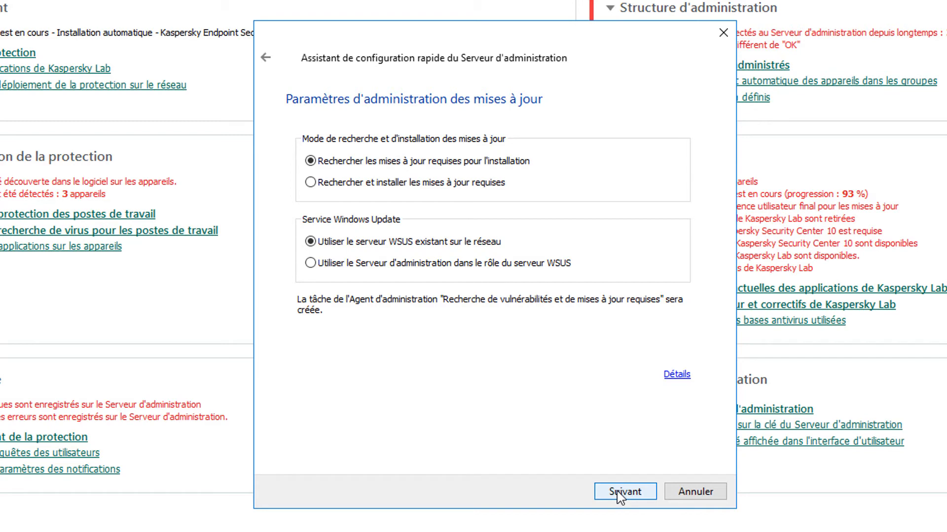
Step: Complete the quick configuration with required-update search only, the existing WSUS server and the default mobile device connection settings
{"action": "left_click", "coordinate": [620, 493]}
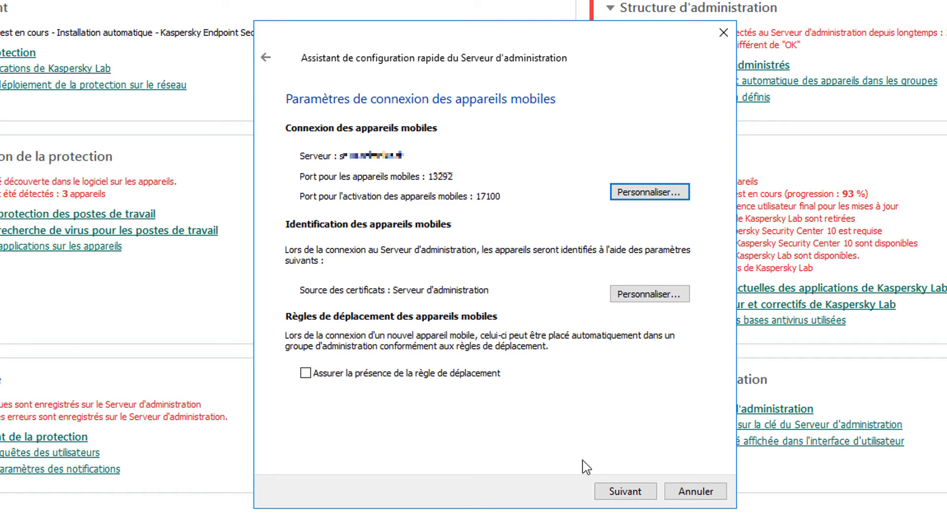
{"action": "left_click", "coordinate": [620, 493]}
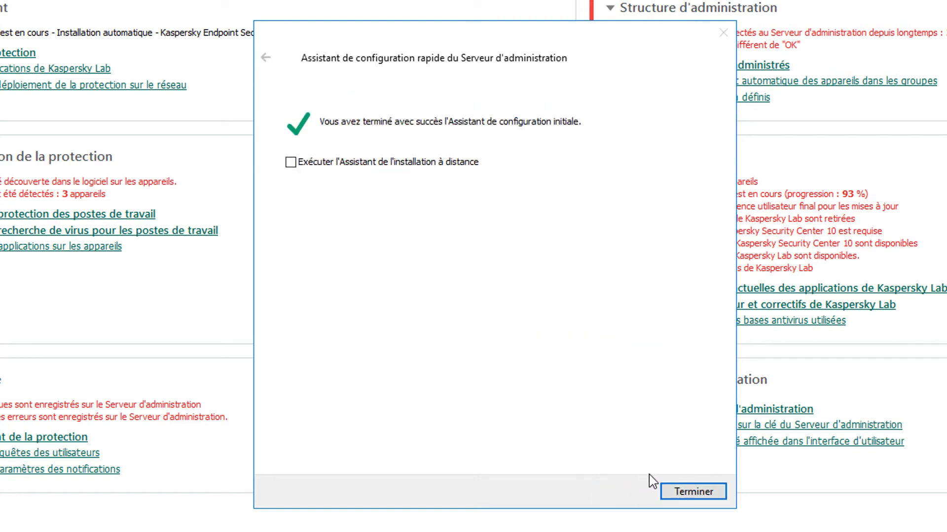
{"action": "left_click", "coordinate": [690, 492]}
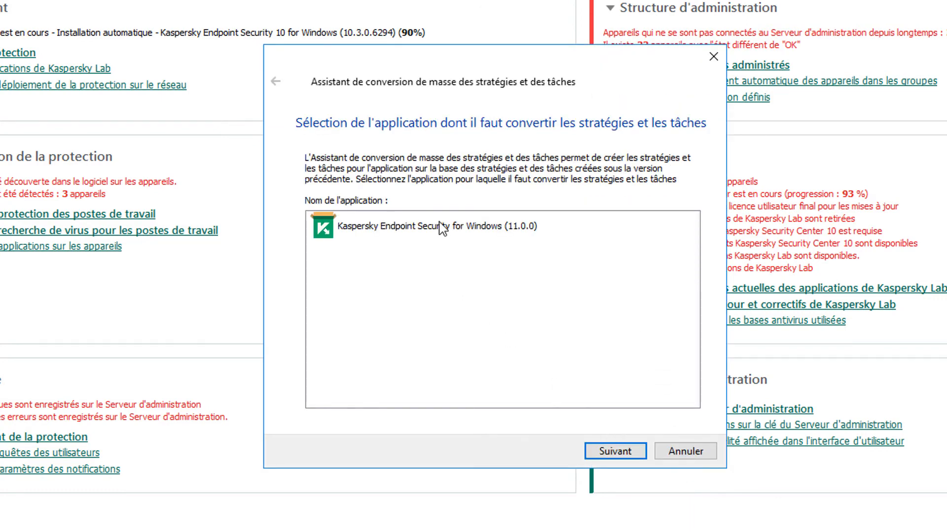
Step: Convert only the policy Stratégie KES10 SP2 for Kaspersky Endpoint Security for Windows (11.0.0), accepting the Kaspersky Security Network terms
{"action": "left_click", "coordinate": [440, 235]}
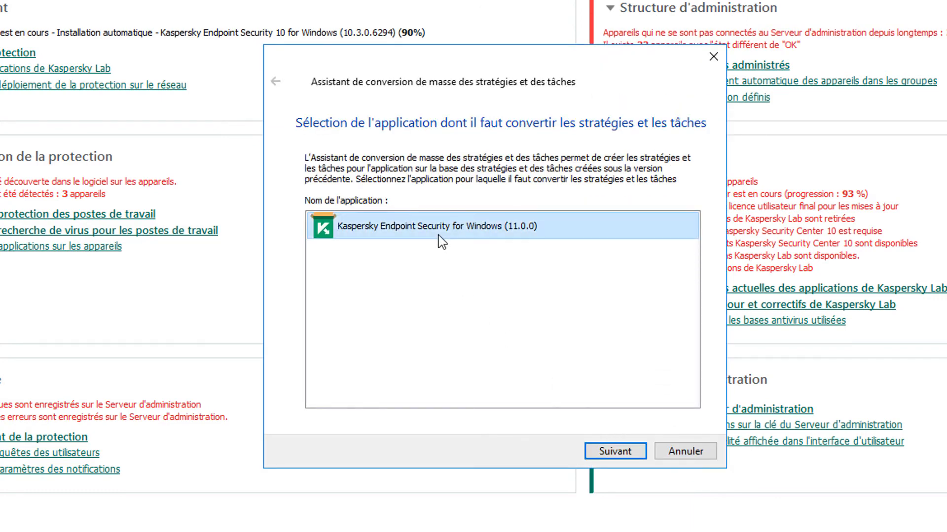
{"action": "left_click", "coordinate": [610, 457]}
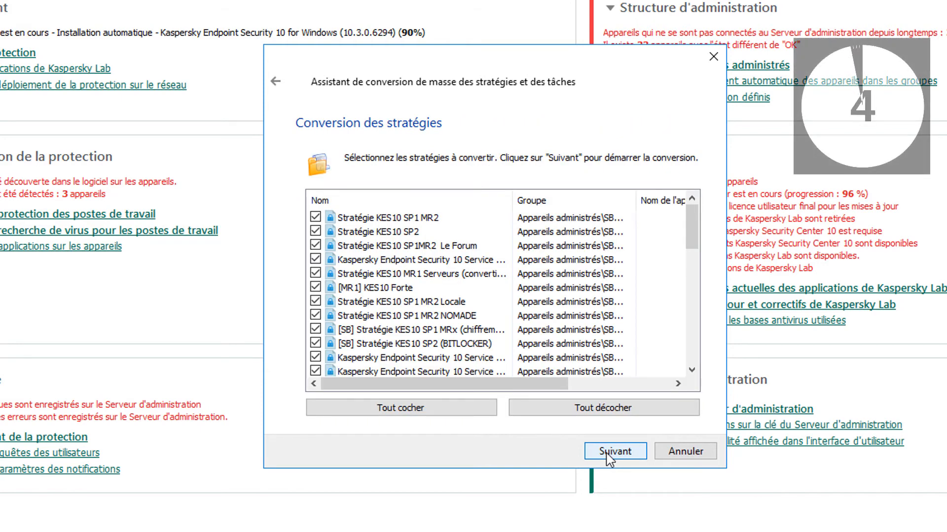
{"action": "left_click", "coordinate": [603, 408]}
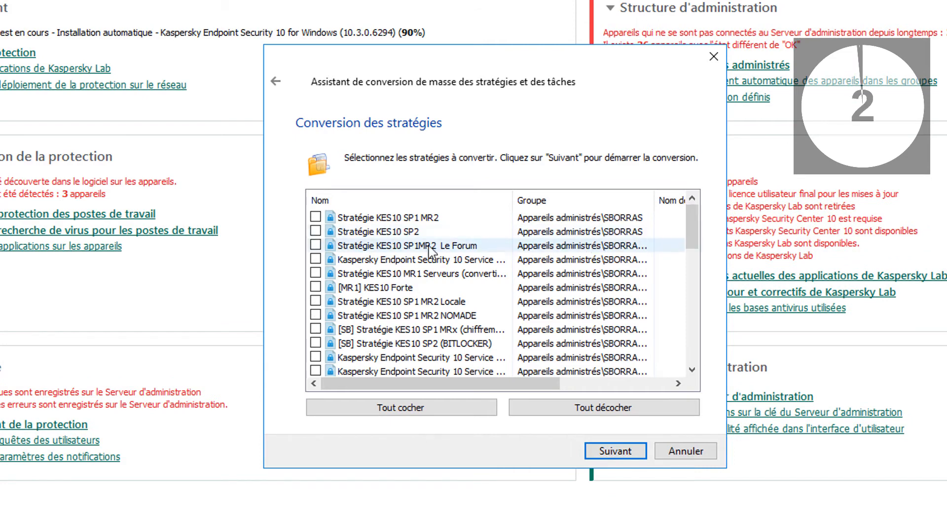
{"action": "left_click", "coordinate": [316, 231]}
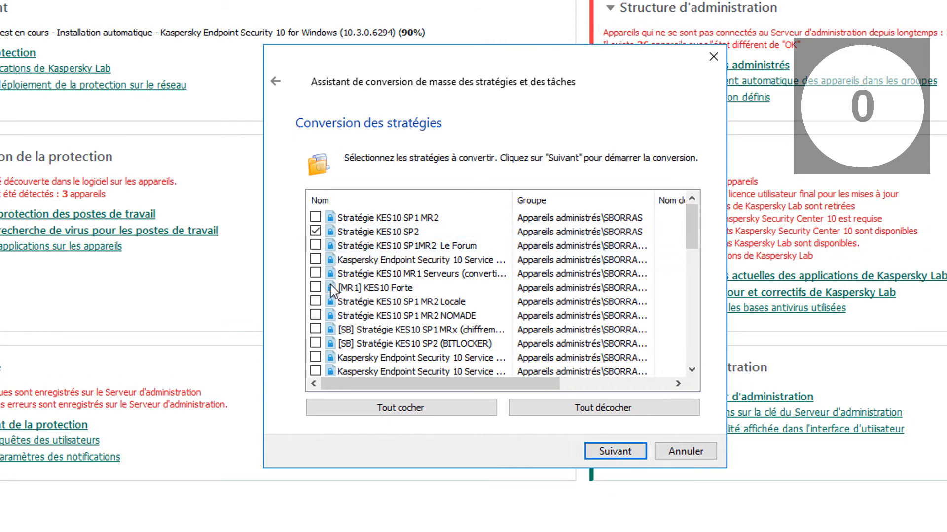
{"action": "left_click", "coordinate": [623, 451]}
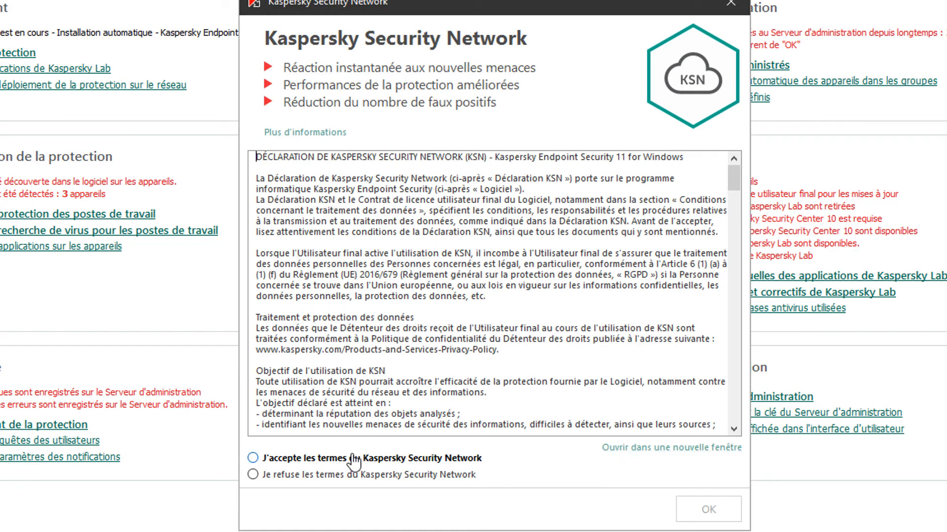
{"action": "left_click", "coordinate": [253, 459]}
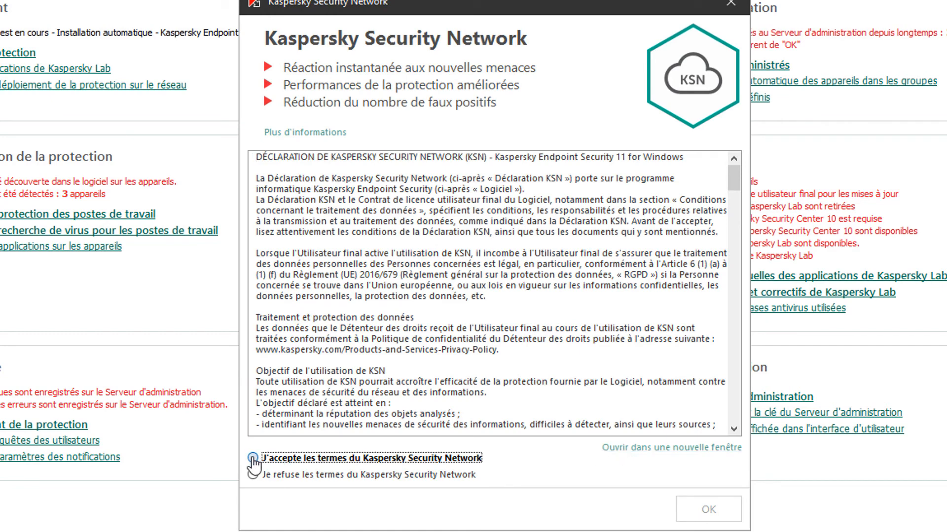
{"action": "left_click", "coordinate": [708, 509]}
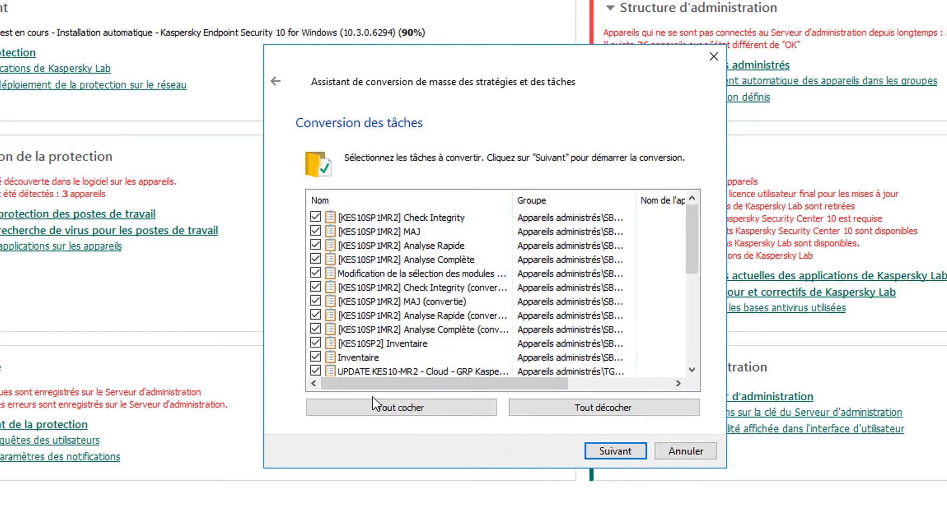
Step: Exclude all tasks from the conversion, finish the conversion wizard and close the notice about modified plug-in versions
{"action": "left_click", "coordinate": [571, 416]}
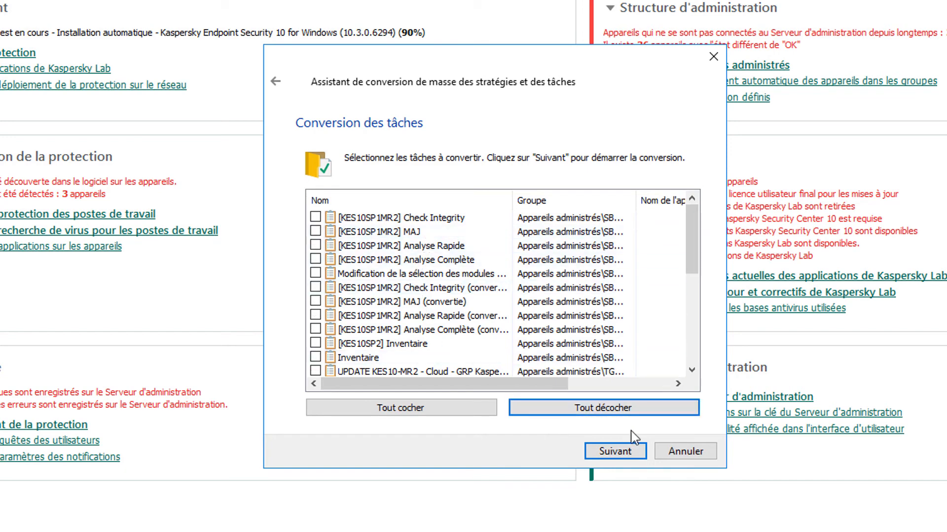
{"action": "left_click", "coordinate": [627, 454]}
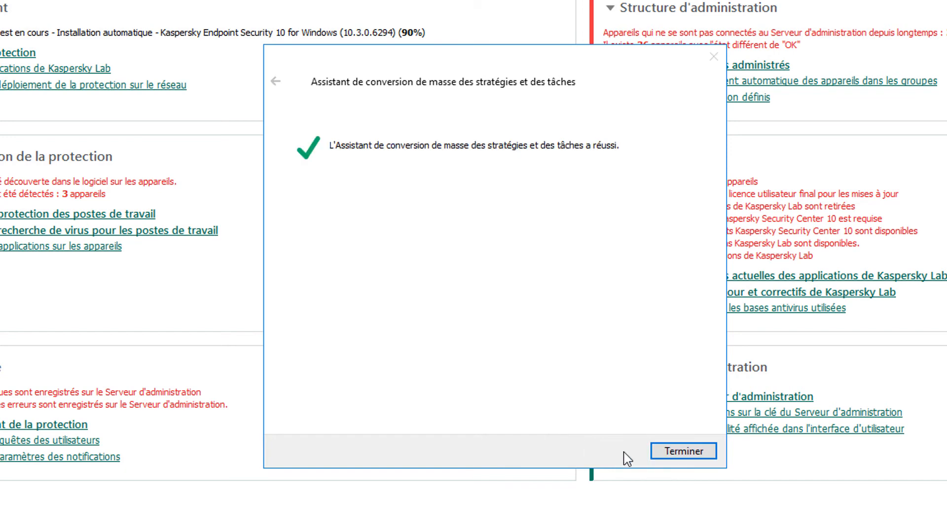
{"action": "left_click", "coordinate": [693, 451]}
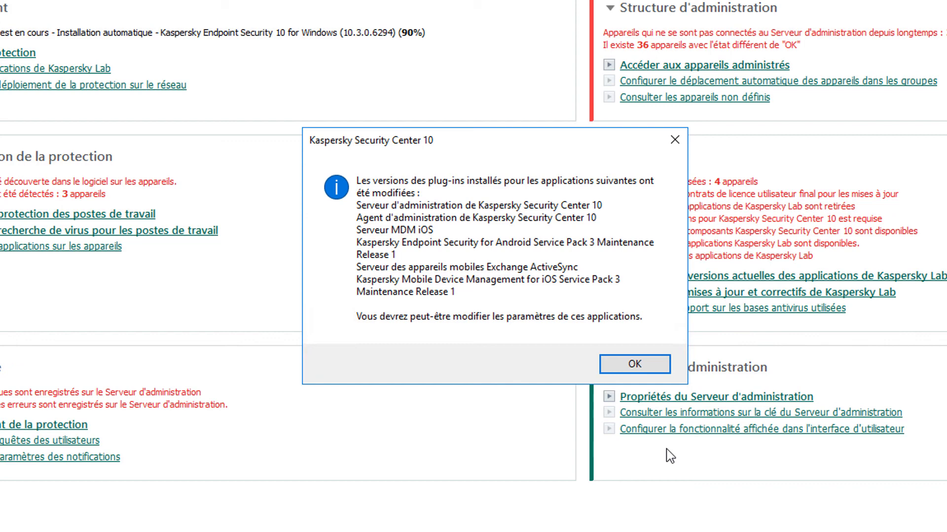
{"action": "left_click", "coordinate": [639, 365]}
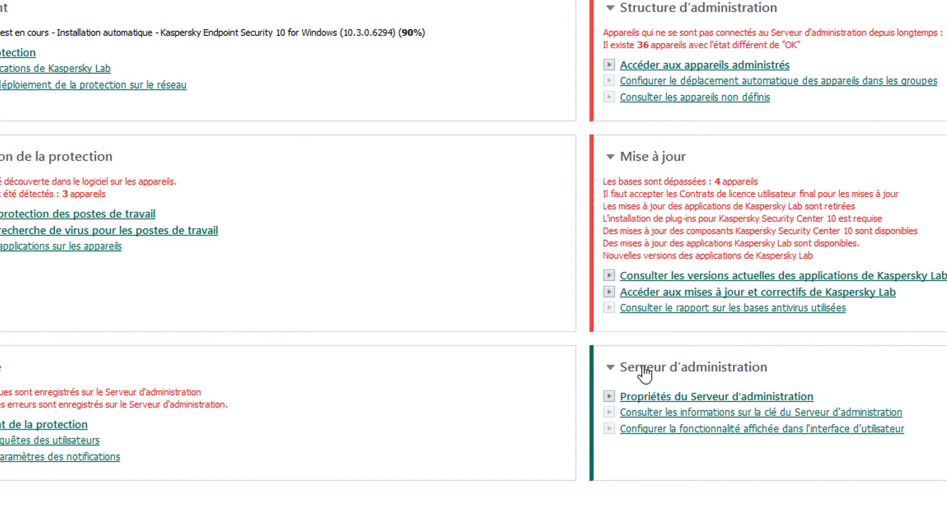